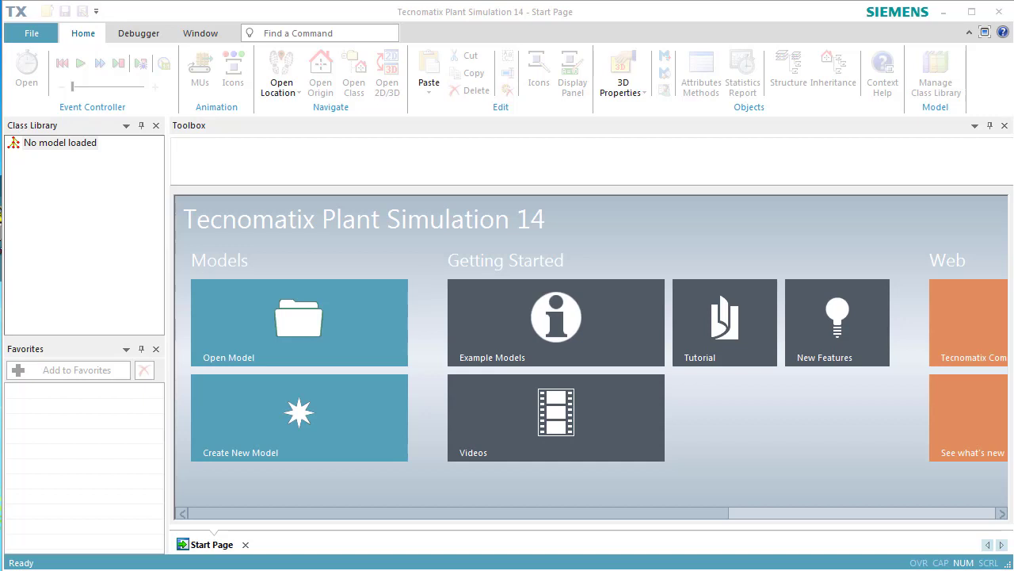
# - Create a new 3D model and display its frame maximized in planning view, with the origin near the upper-left corner
pyautogui.click(377, 440)
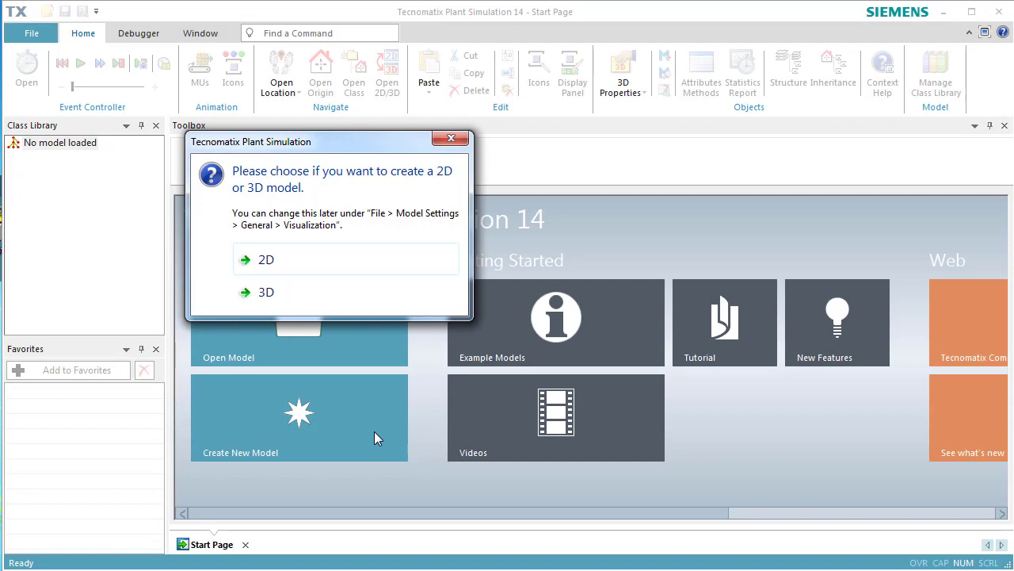
pyautogui.click(380, 293)
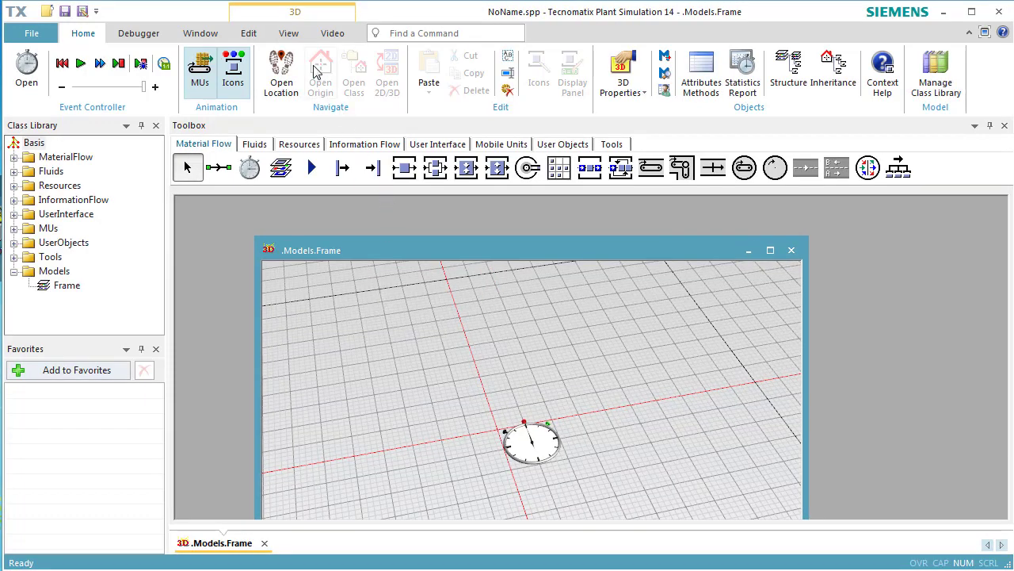
pyautogui.click(291, 37)
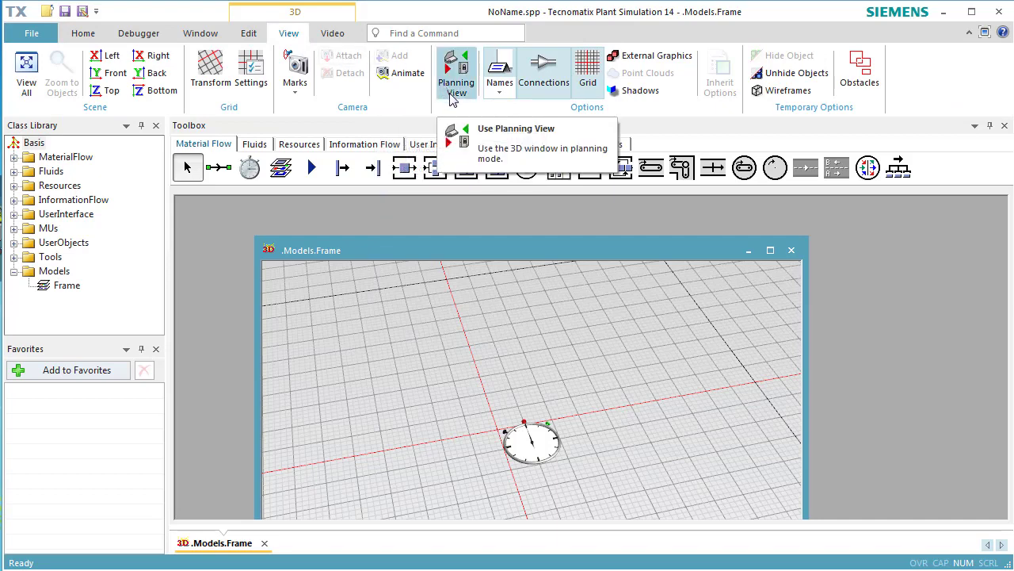
pyautogui.click(453, 95)
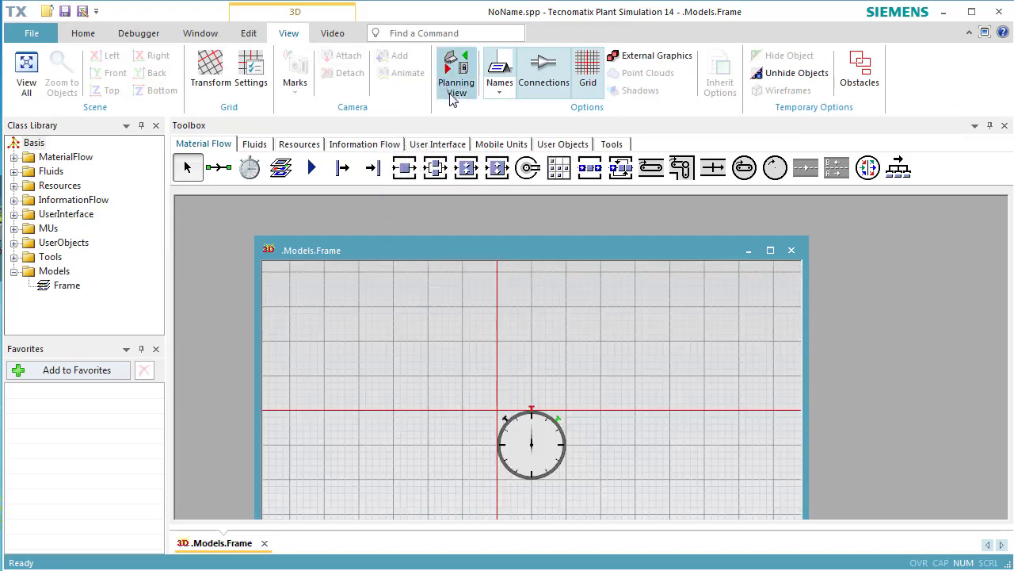
pyautogui.click(769, 251)
pyautogui.moveTo(679, 314); pyautogui.dragTo(318, 242)
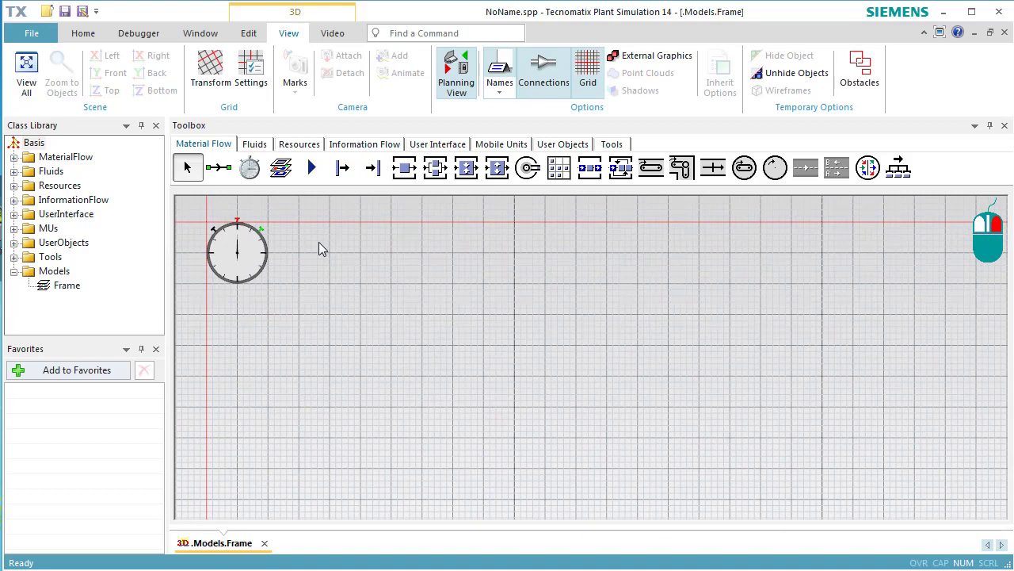
pyautogui.moveTo(319, 242); pyautogui.dragTo(318, 242)
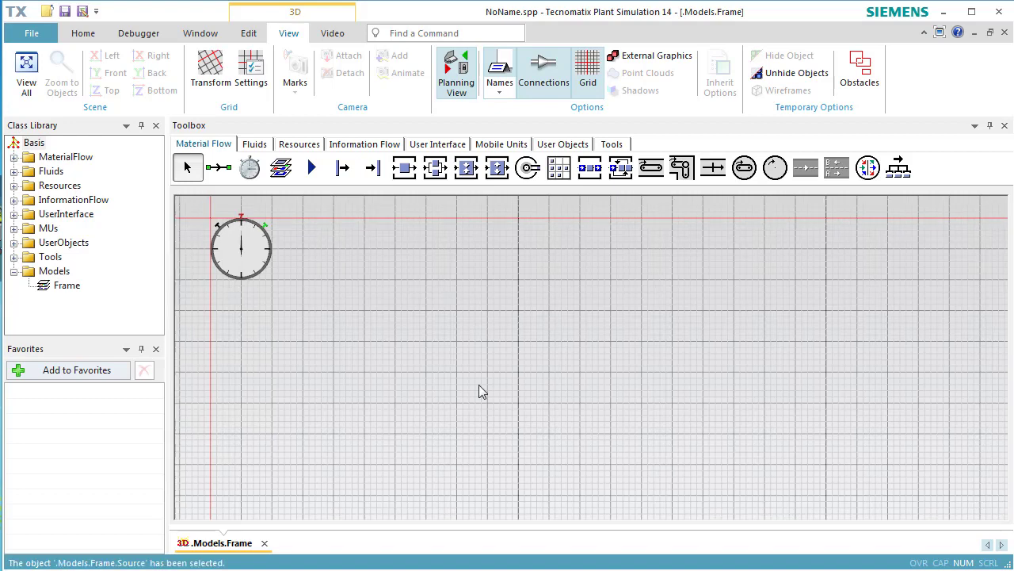
# - Insert a Source, three SingleProc stations and a Drain in one horizontal row below the event controller
pyautogui.click(341, 176)
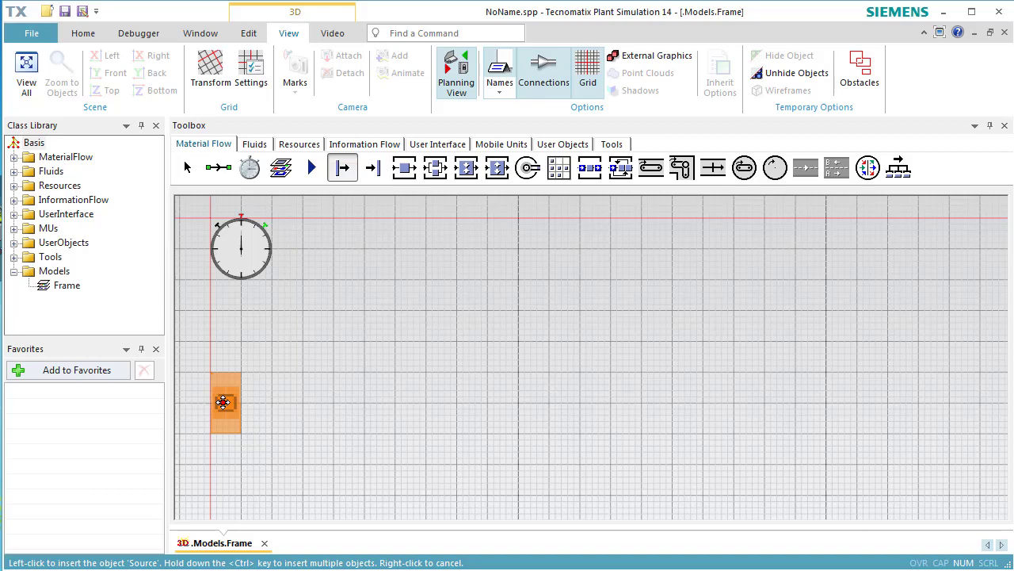
pyautogui.click(222, 401)
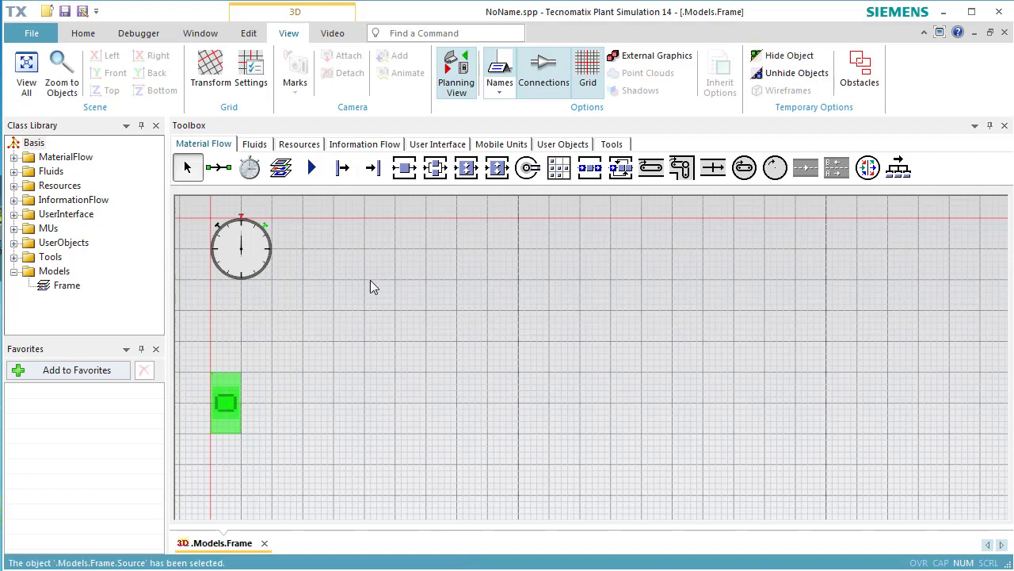
pyautogui.click(401, 176)
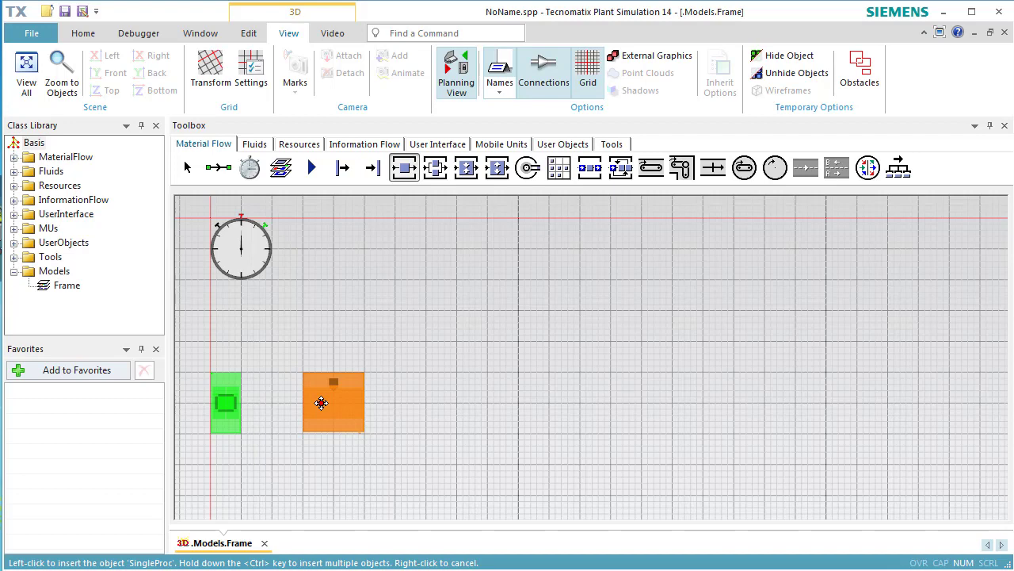
pyautogui.keyDown('ctrl'); pyautogui.click(323, 402); pyautogui.keyUp('ctrl')
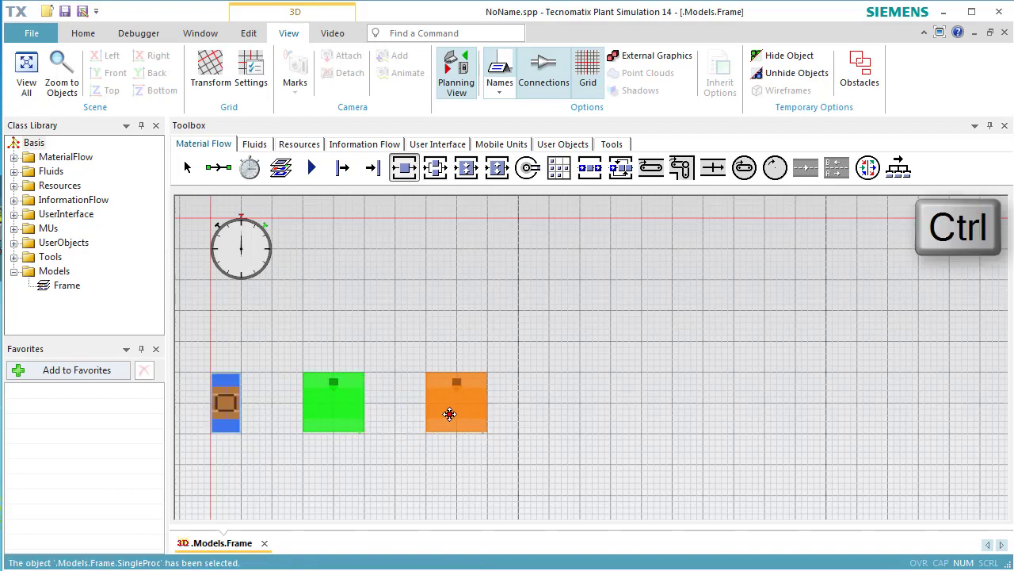
pyautogui.keyDown('ctrl'); pyautogui.click(457, 402); pyautogui.keyUp('ctrl')
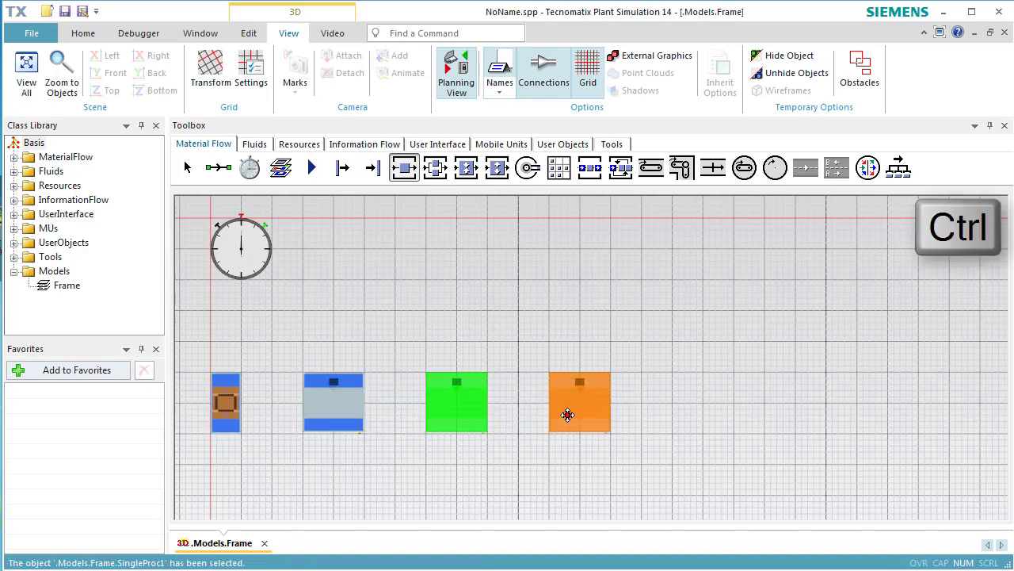
pyautogui.keyDown('ctrl'); pyautogui.click(568, 415); pyautogui.keyUp('ctrl')
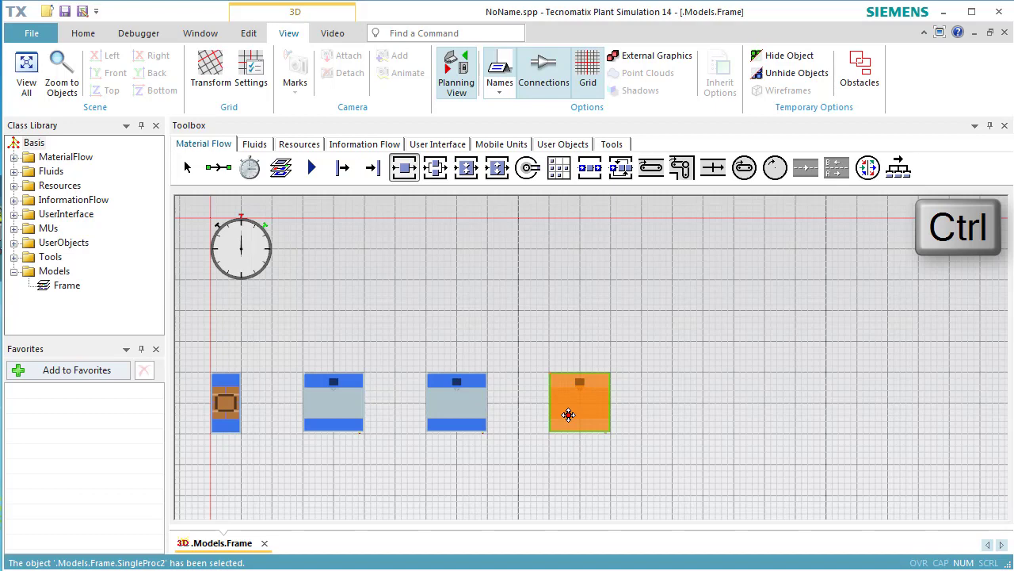
pyautogui.click(382, 178)
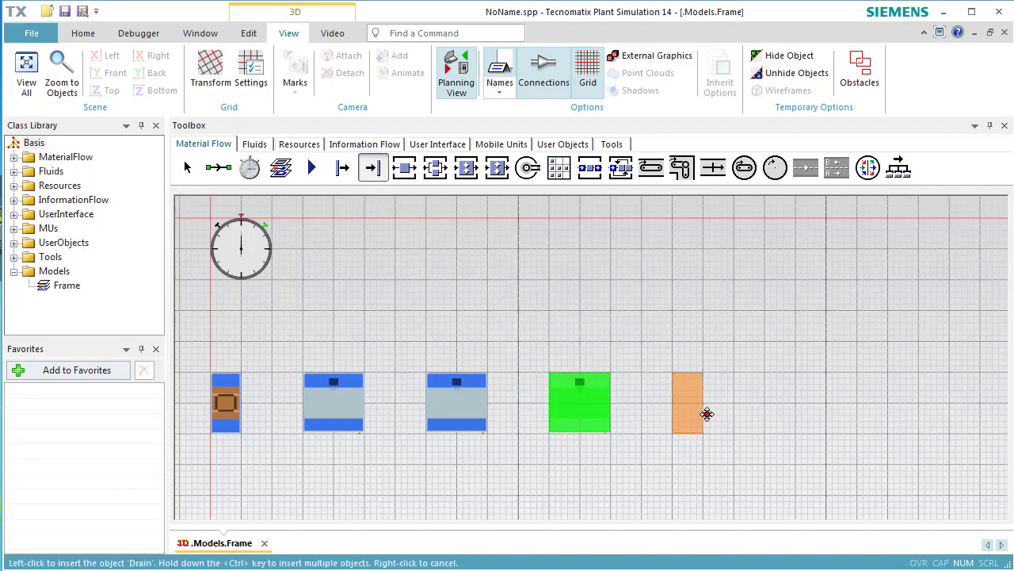
pyautogui.click(708, 420)
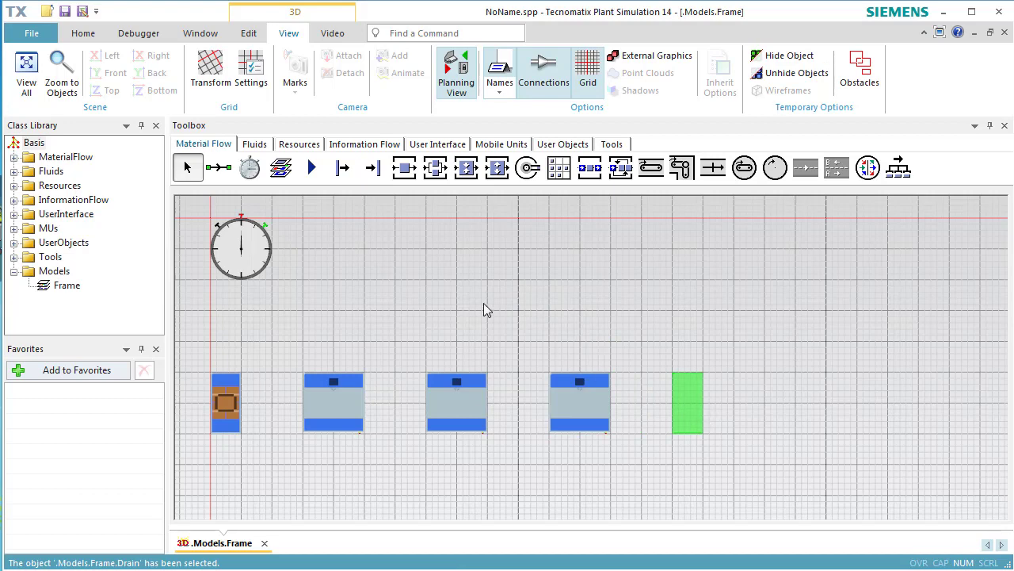
# - Connect the Source, the three SingleProc stations and the Drain in sequence with Connectors
pyautogui.click(221, 169)
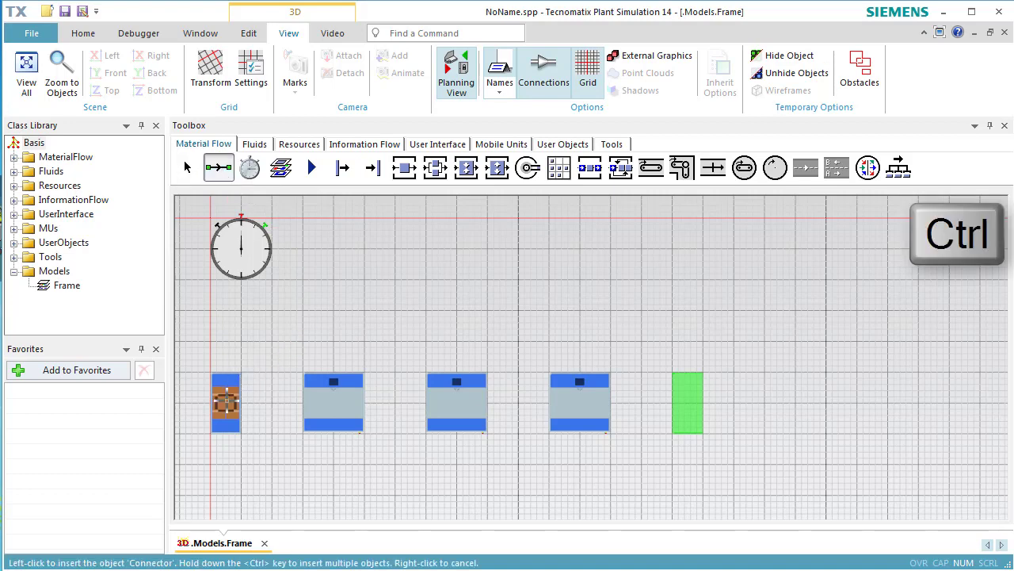
pyautogui.click(226, 402)
pyautogui.click(315, 405)
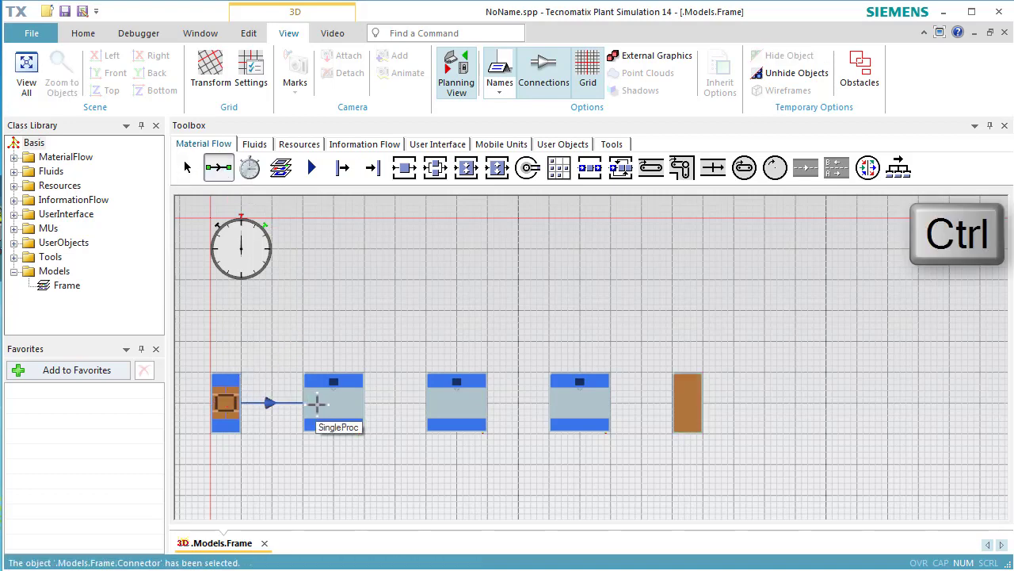
pyautogui.click(317, 404)
pyautogui.click(452, 407)
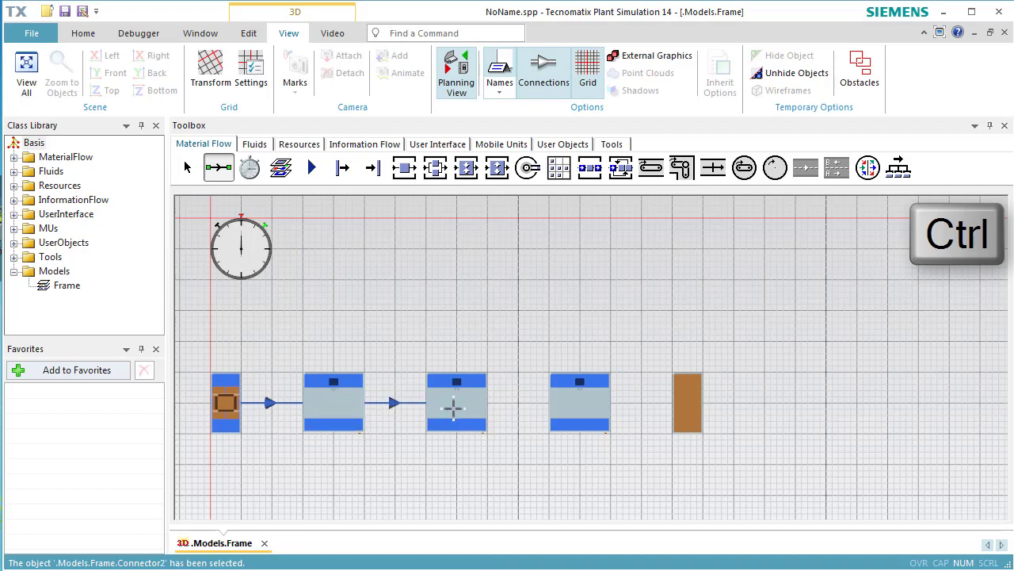
pyautogui.click(456, 406)
pyautogui.click(566, 407)
pyautogui.click(568, 406)
pyautogui.click(685, 408)
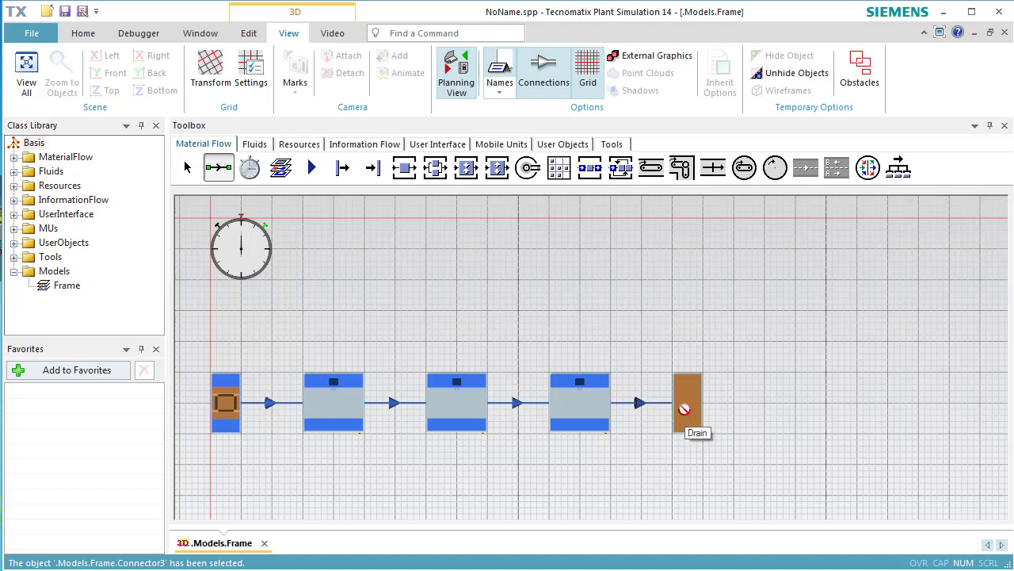
pyautogui.press('Escape')
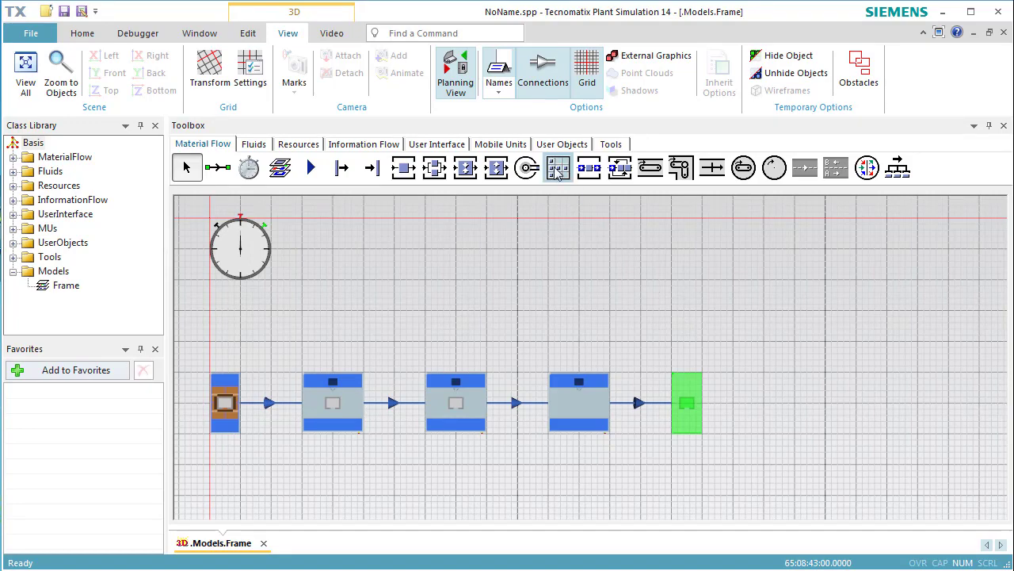
# - Turn off planning view for the frame, and run the simulation after resetting it
pyautogui.click(460, 94)
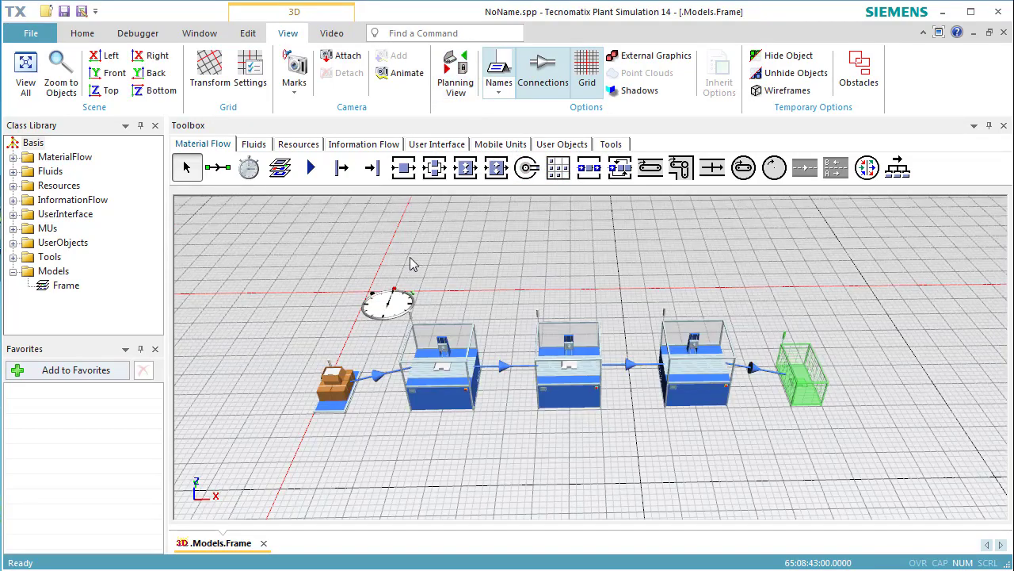
pyautogui.click(83, 35)
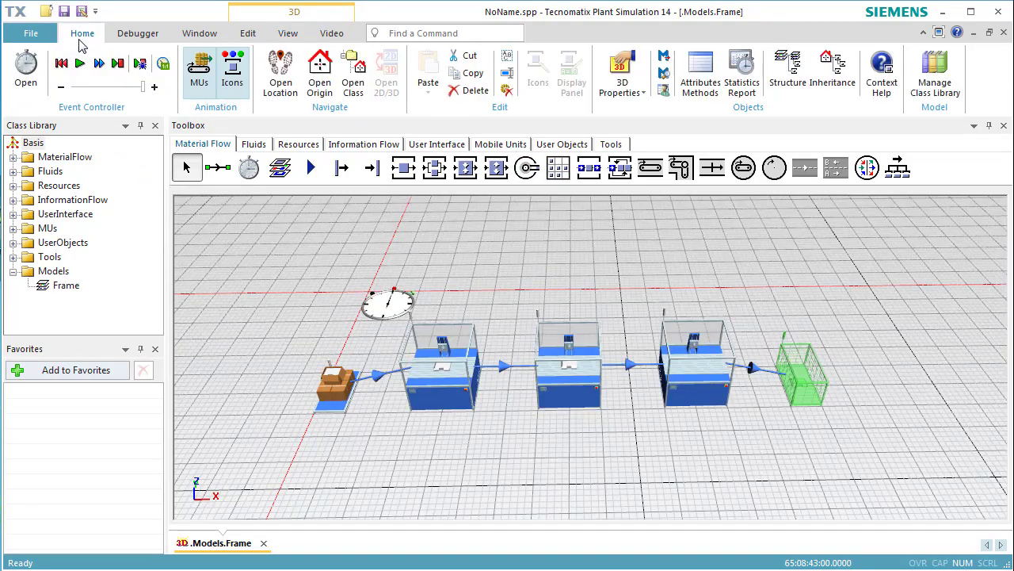
pyautogui.click(66, 64)
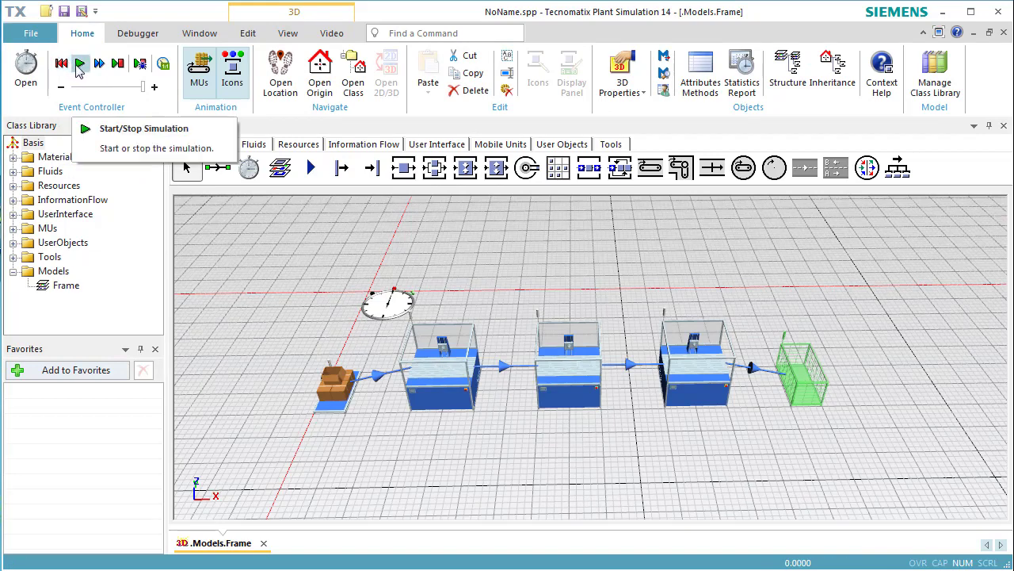
pyautogui.click(79, 64)
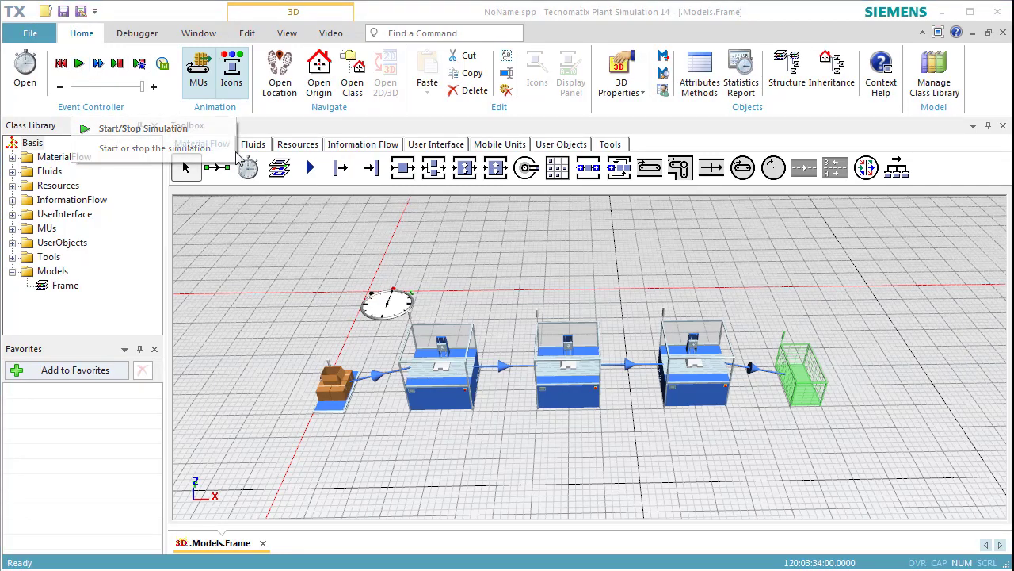
# - Review the Drain's type-dependent statistics for throughput
pyautogui.doubleClick(797, 380)
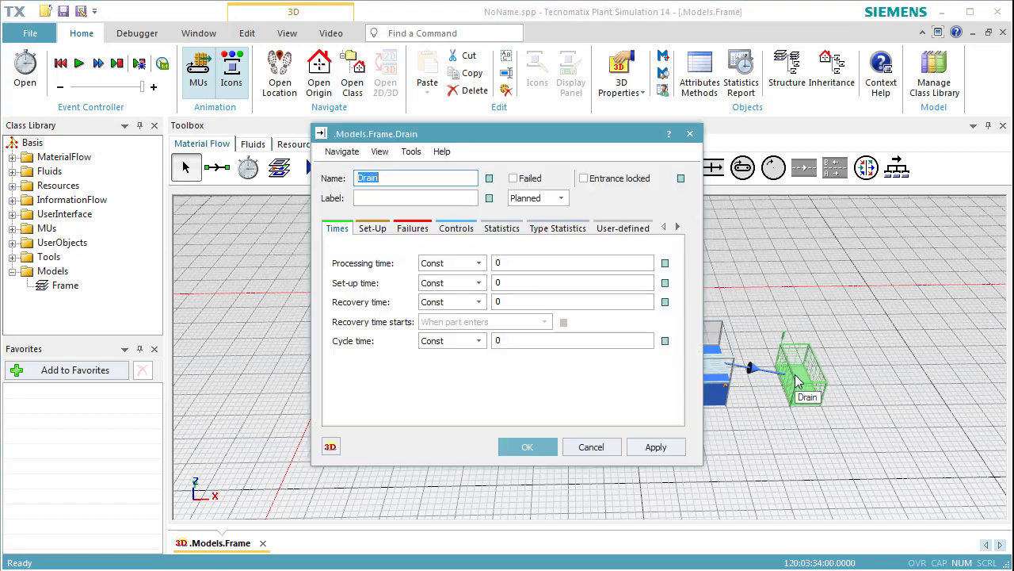
pyautogui.click(569, 229)
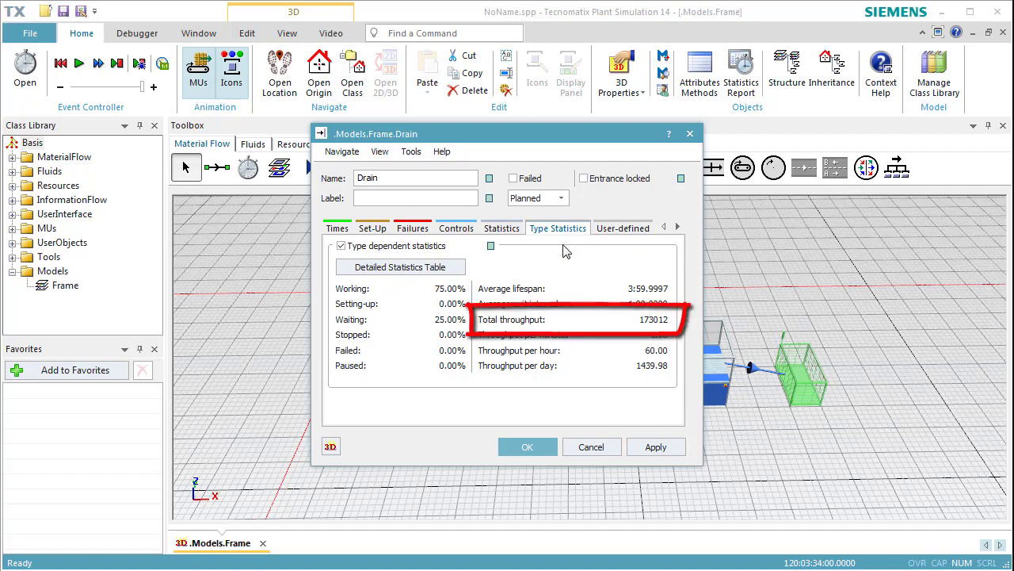
pyautogui.click(528, 449)
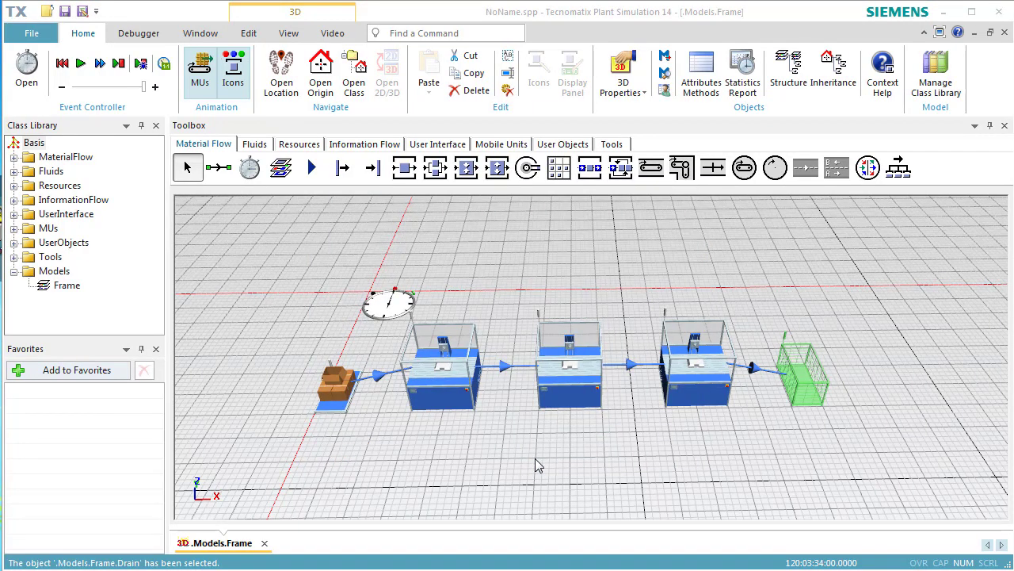
# - Review the resource statistics of the middle SingleProc station
pyautogui.doubleClick(570, 387)
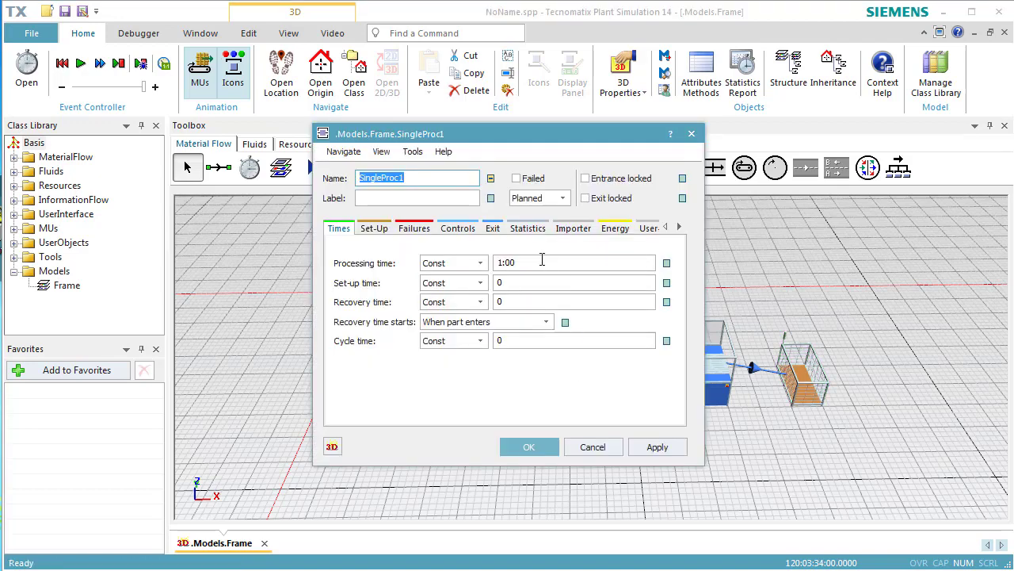
pyautogui.click(528, 229)
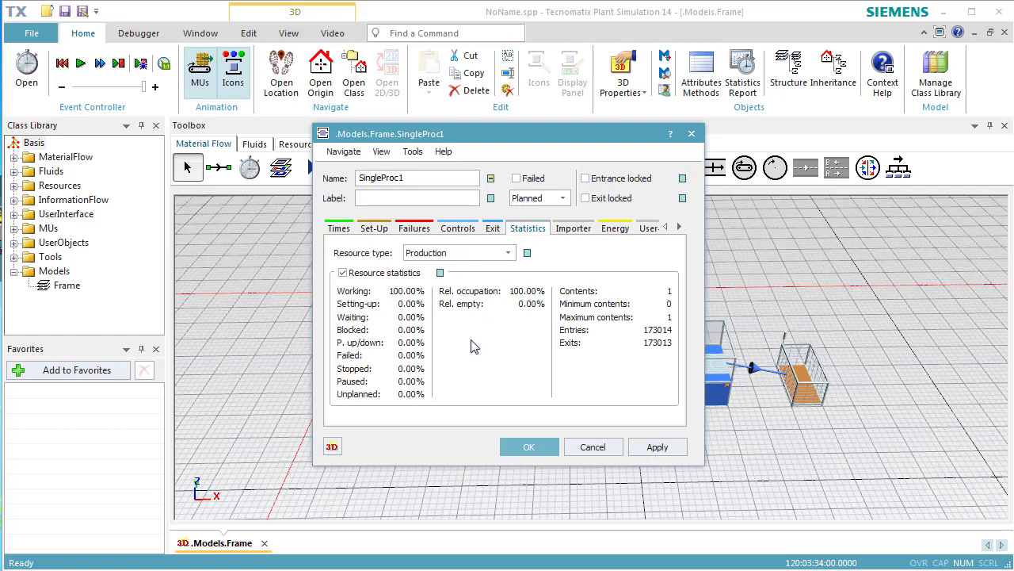
pyautogui.click(511, 447)
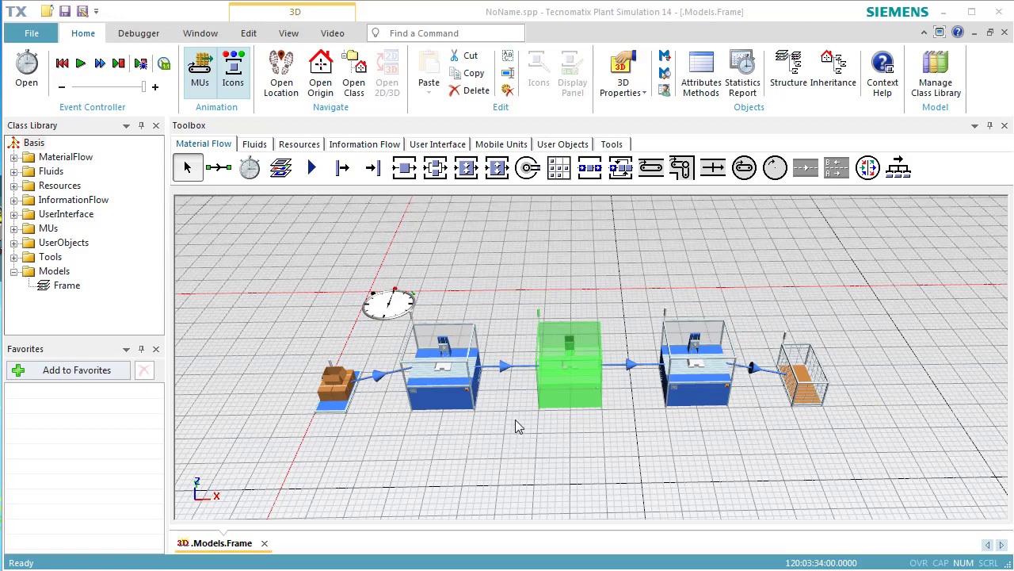
# - Insert a Chart behind the Drain and assign the three SingleProc stations to it with the statistics type Resource Statistics
pyautogui.click(448, 148)
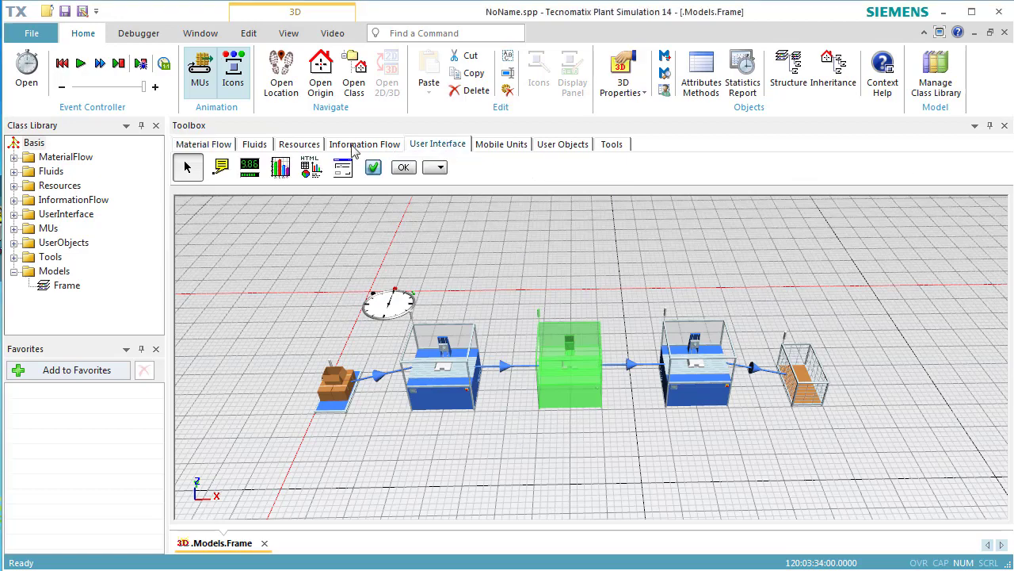
pyautogui.click(281, 173)
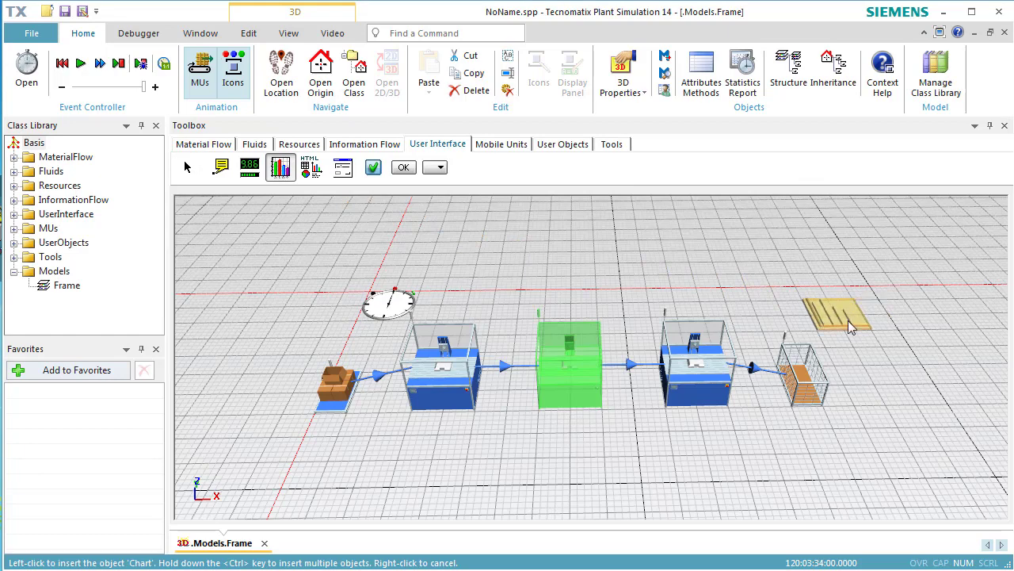
pyautogui.click(848, 321)
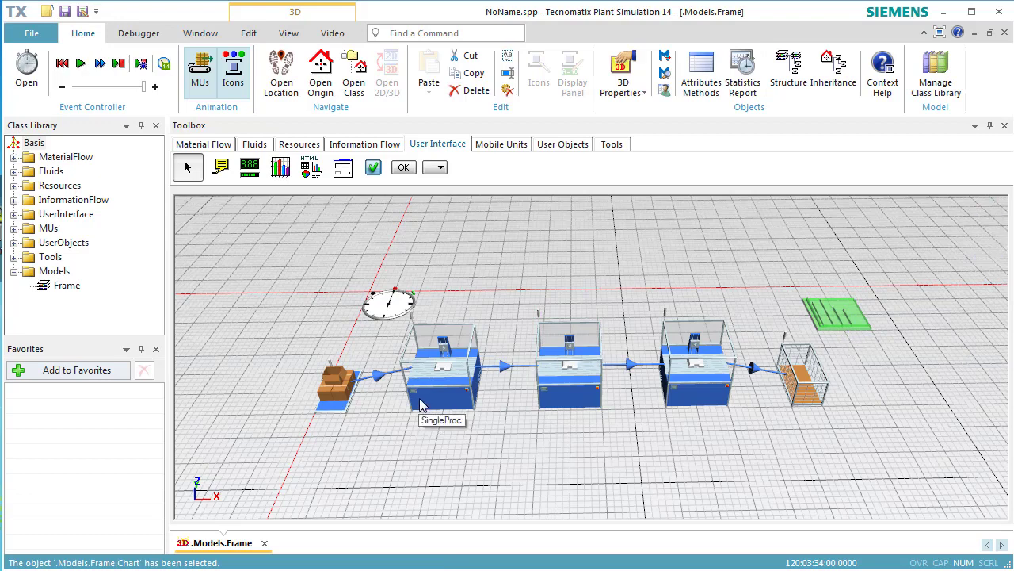
pyautogui.moveTo(560, 399); pyautogui.dragTo(738, 305)
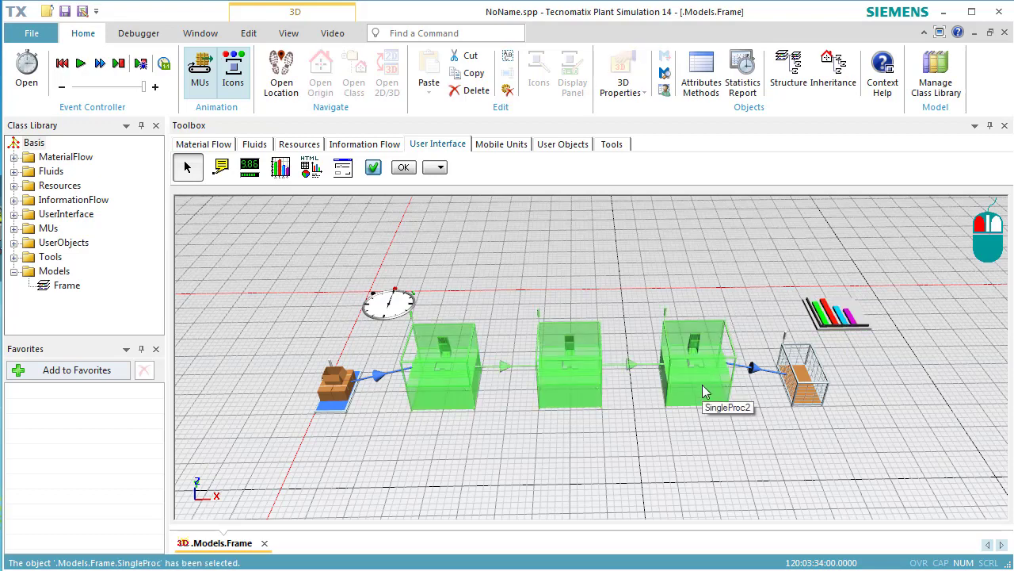
pyautogui.moveTo(702, 388); pyautogui.dragTo(836, 333)
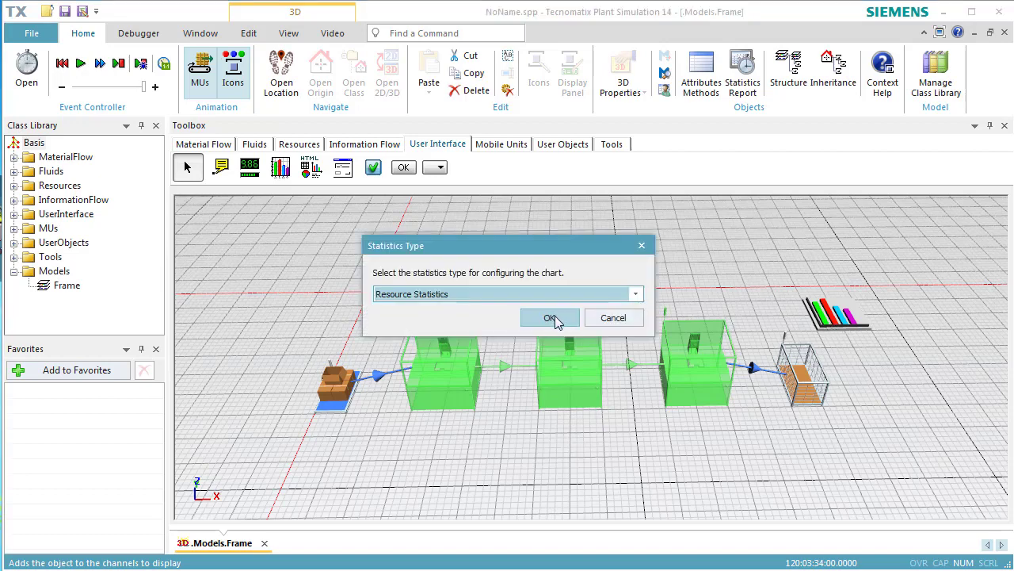
pyautogui.click(557, 319)
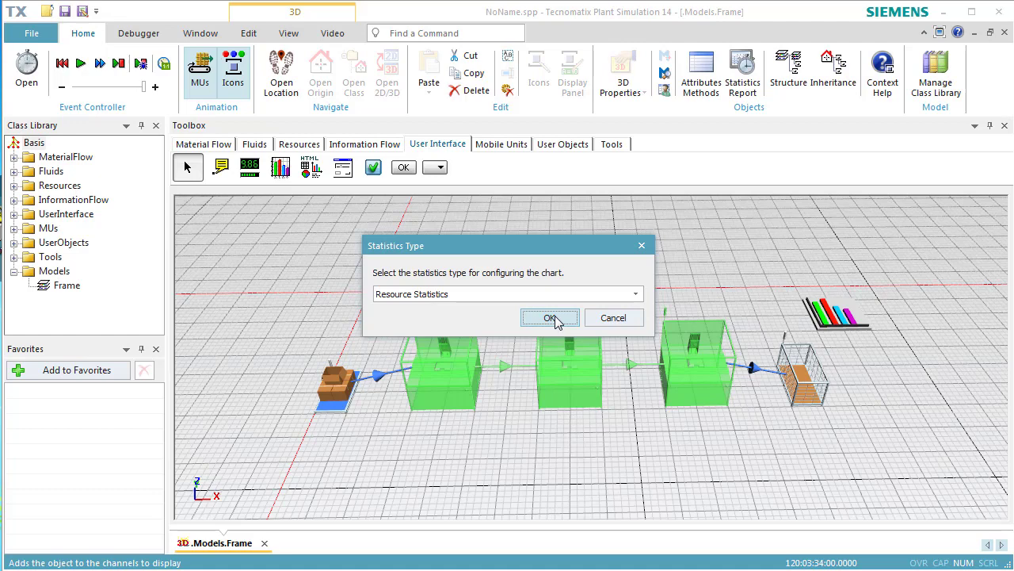
# - Confirm Resource Statistics as the statistics type for the stations' chart
pyautogui.click(550, 318)
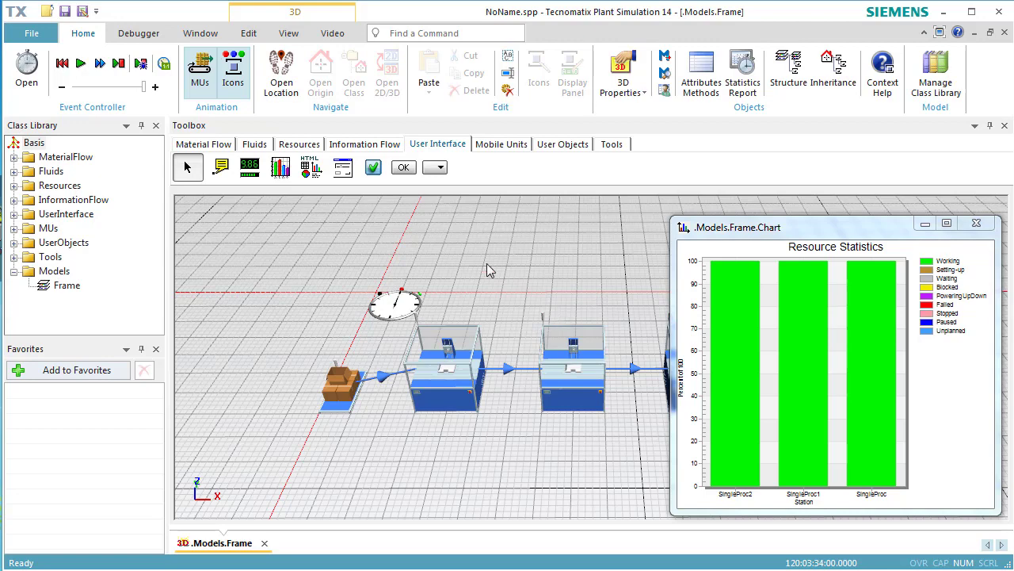
# - Add a failure with 90% availability to the SingleProc class in the class library so that all stations inherit it
pyautogui.click(212, 147)
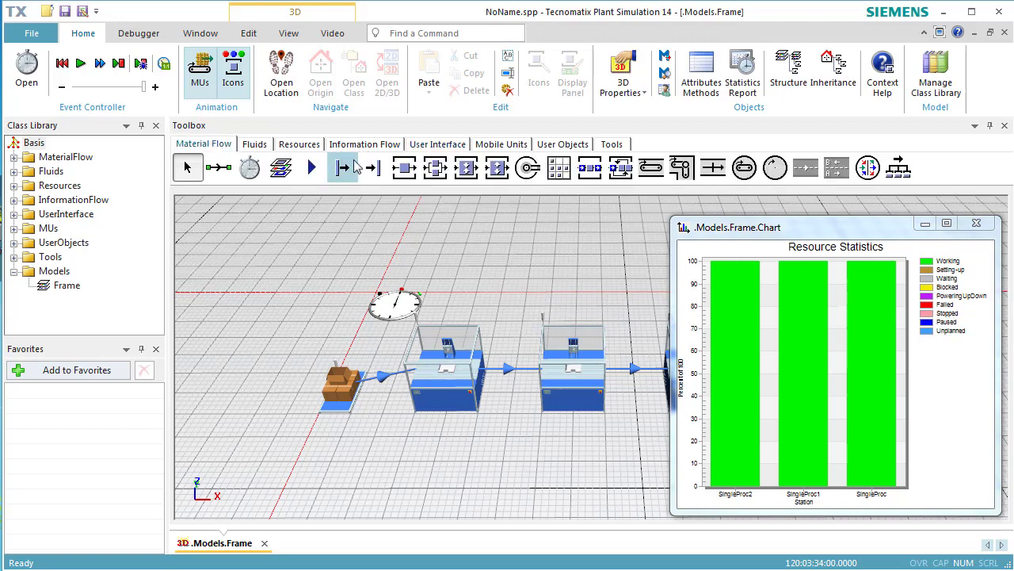
pyautogui.doubleClick(402, 169)
pyautogui.click(415, 229)
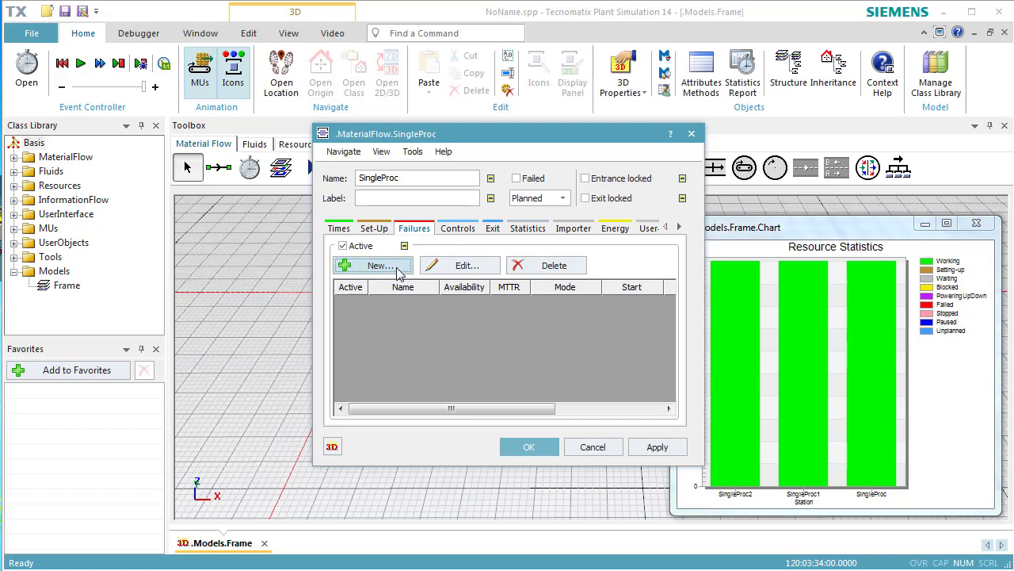
pyautogui.click(401, 268)
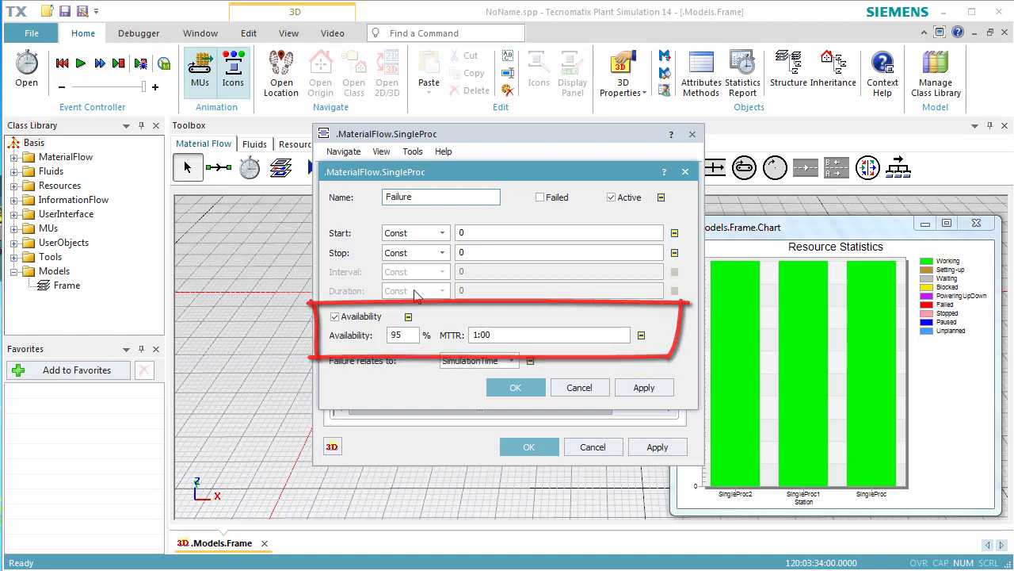
pyautogui.click(411, 334)
pyautogui.doubleClick(411, 334)
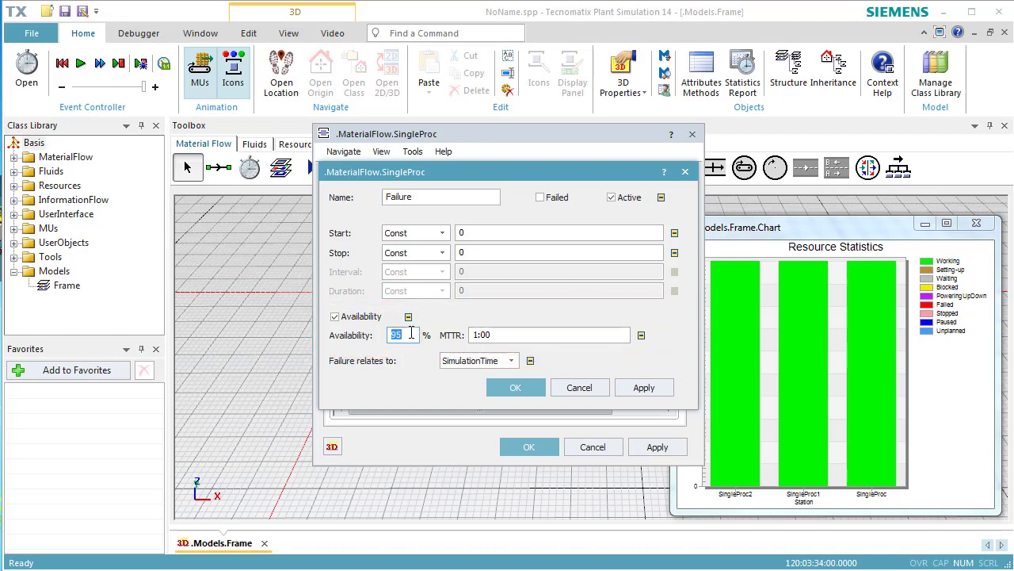
pyautogui.write('90')
pyautogui.click(627, 392)
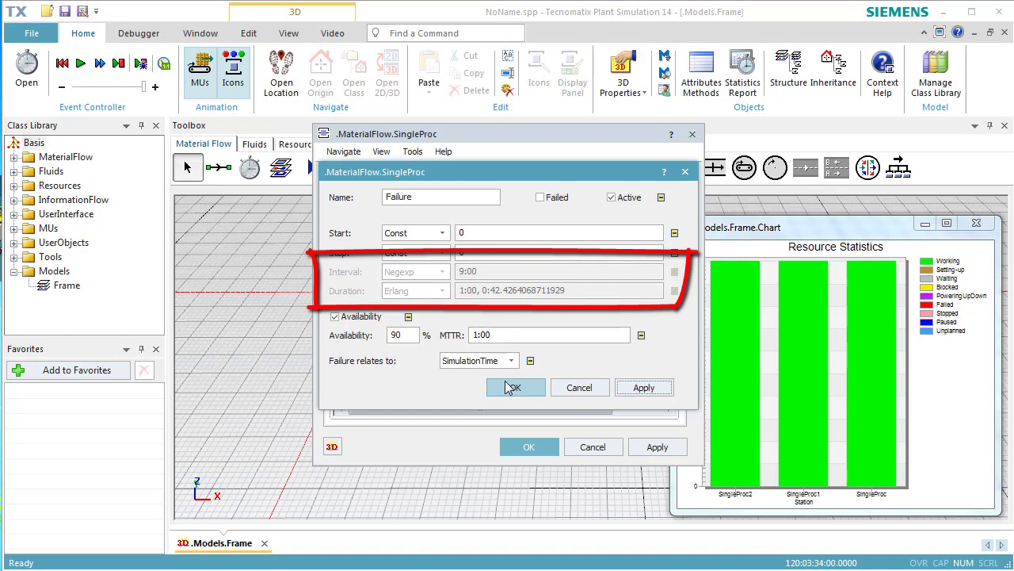
pyautogui.click(511, 387)
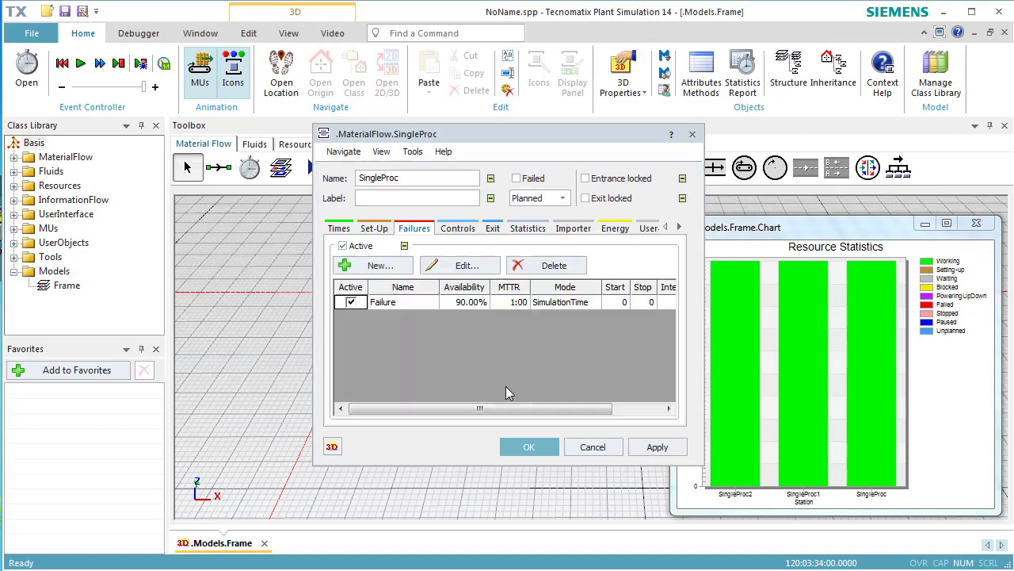
pyautogui.click(523, 448)
# - Check the failure settings inherited by the first and middle SingleProc stations in the frame
pyautogui.doubleClick(452, 389)
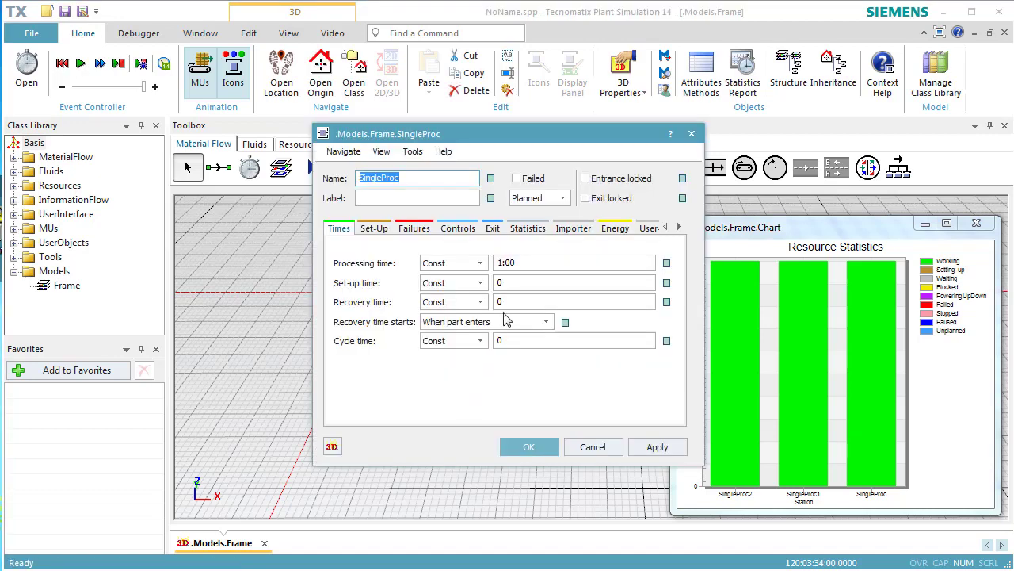
pyautogui.click(413, 228)
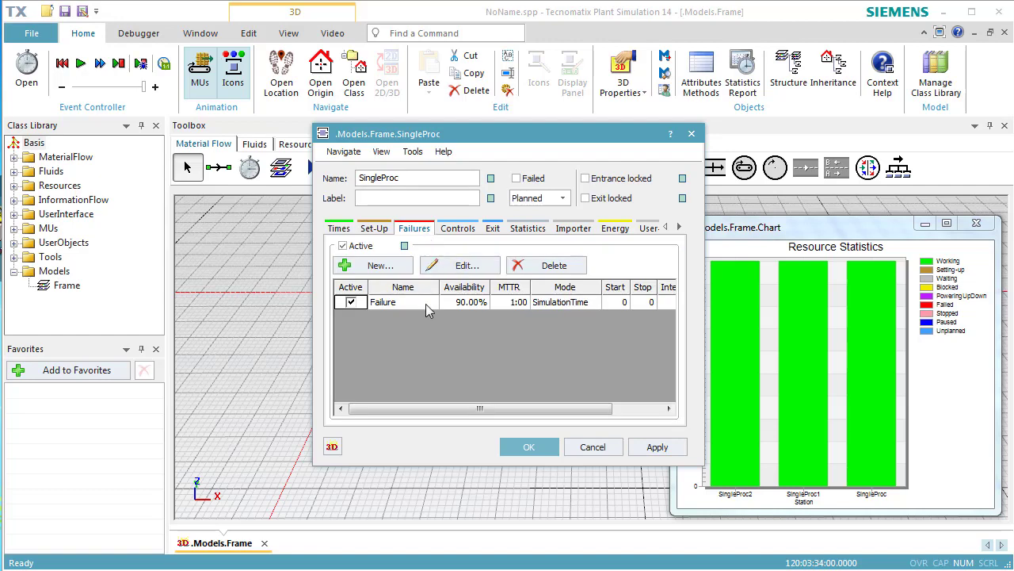
pyautogui.click(592, 448)
pyautogui.doubleClick(582, 392)
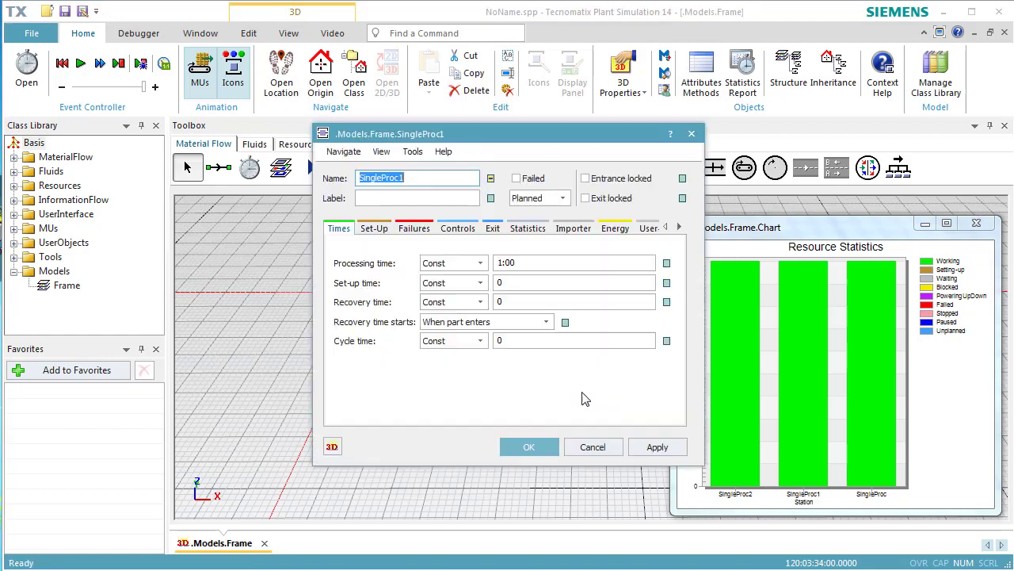
pyautogui.click(420, 229)
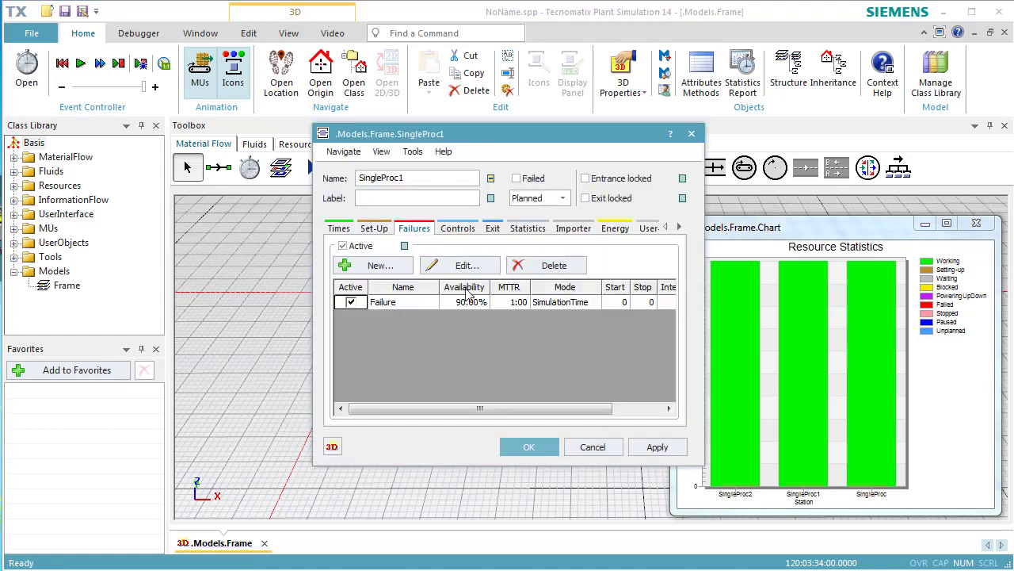
pyautogui.click(591, 447)
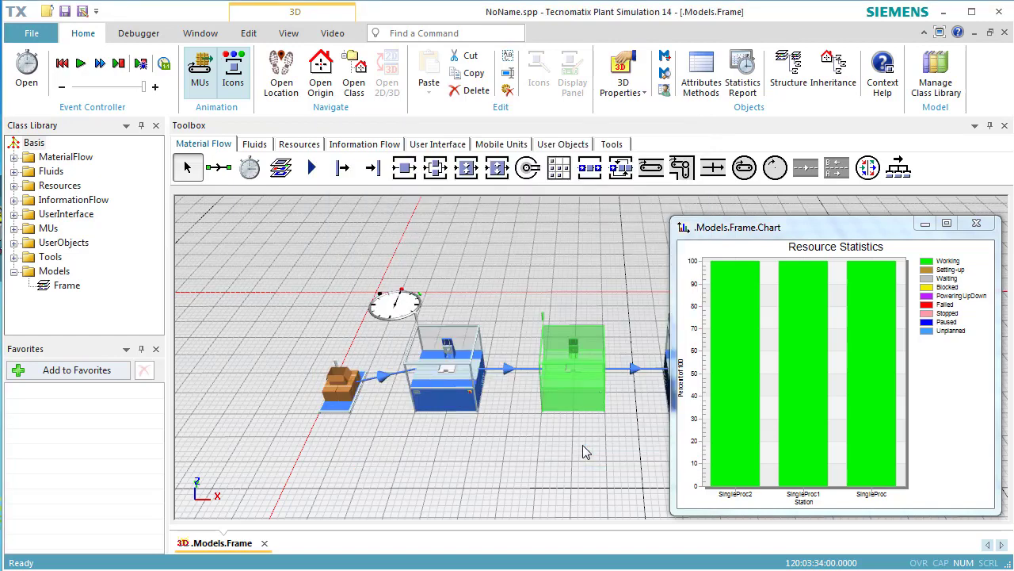
# - Reset the simulation and run it again with the station failures in effect
pyautogui.click(584, 451)
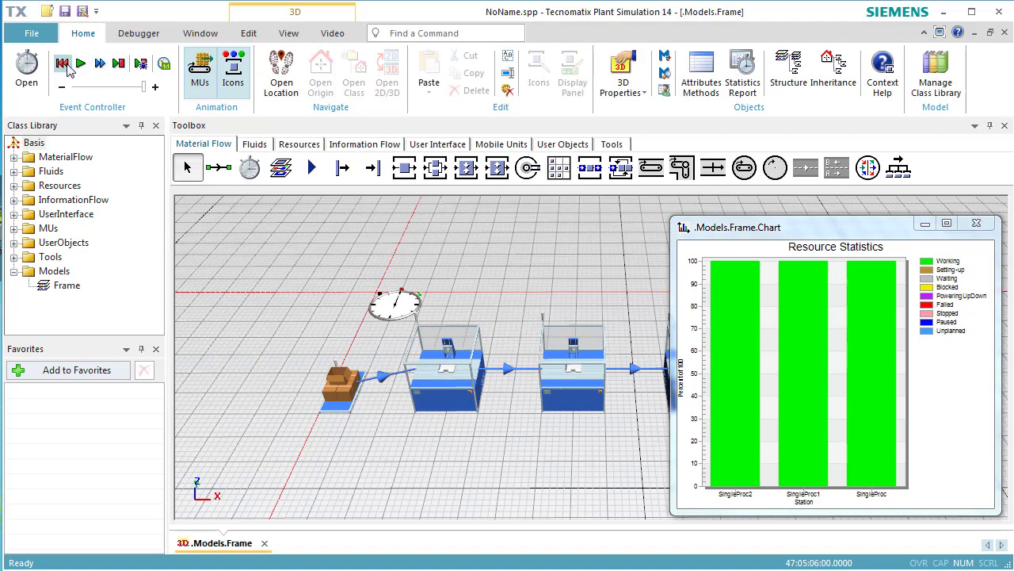
pyautogui.click(65, 67)
pyautogui.click(80, 67)
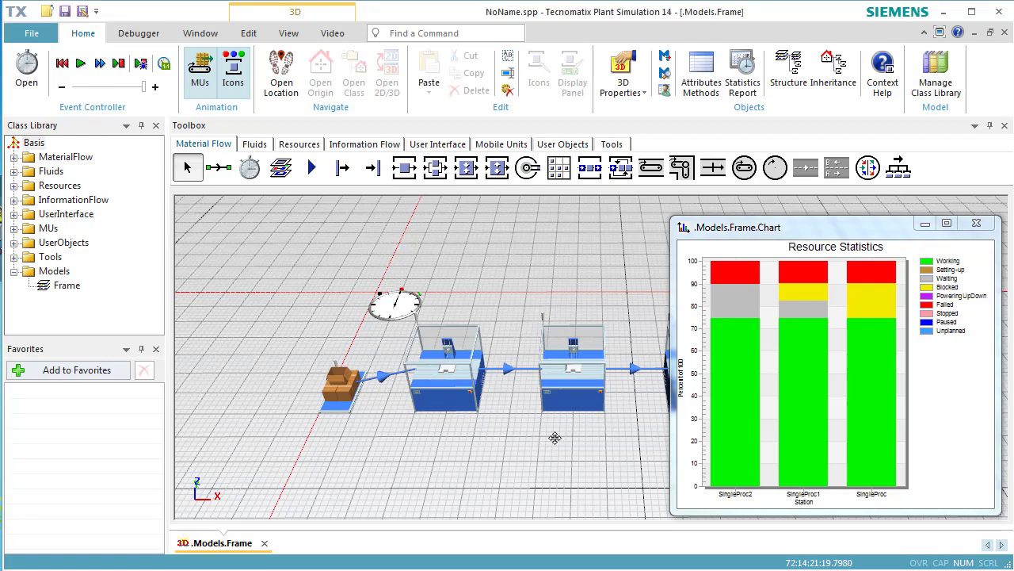
# - Review the Drain's type-dependent statistics for throughput after the simulation run with failures
pyautogui.moveTo(555, 438); pyautogui.dragTo(356, 435)
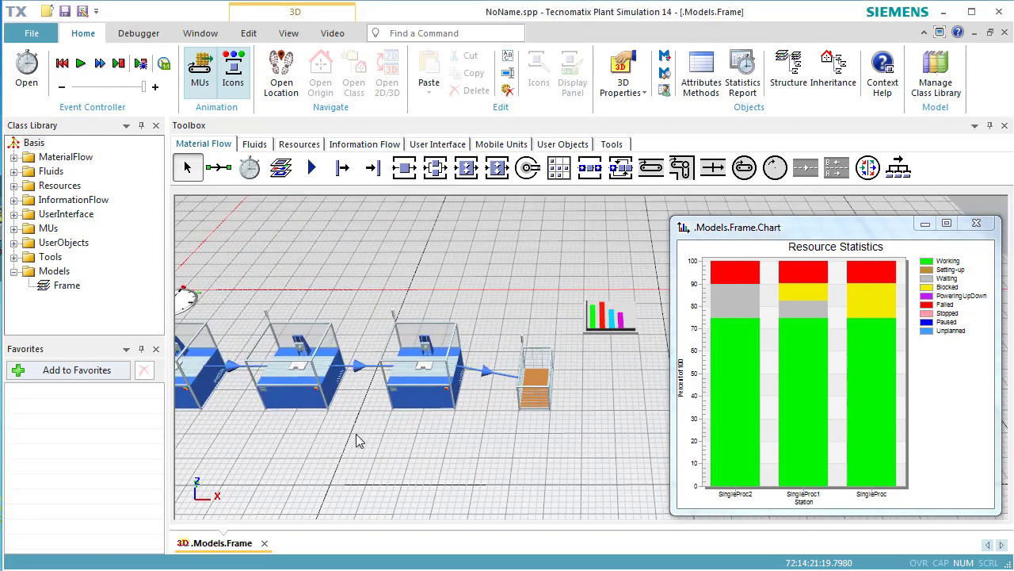
pyautogui.doubleClick(524, 400)
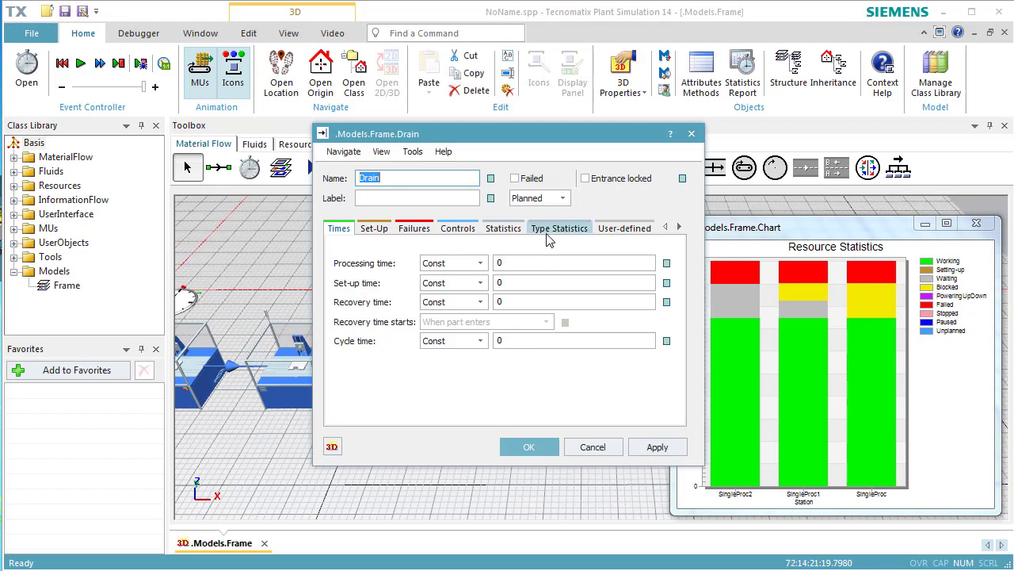
pyautogui.click(546, 231)
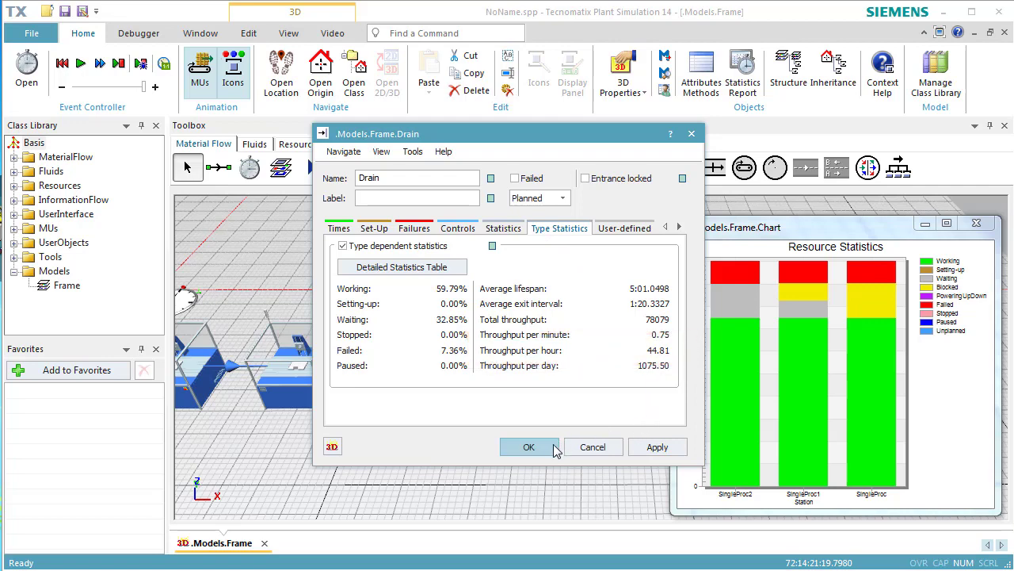
pyautogui.click(529, 447)
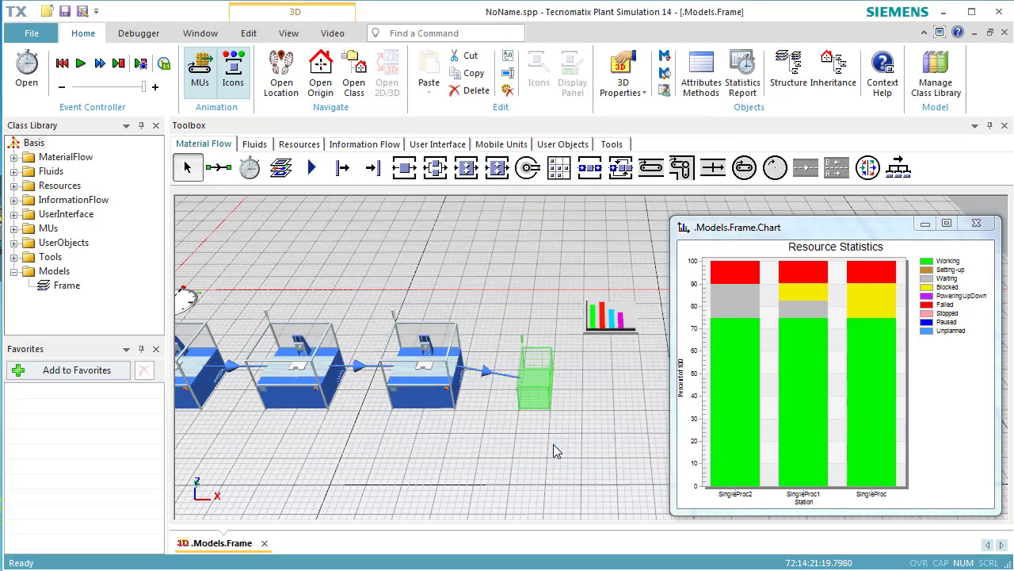